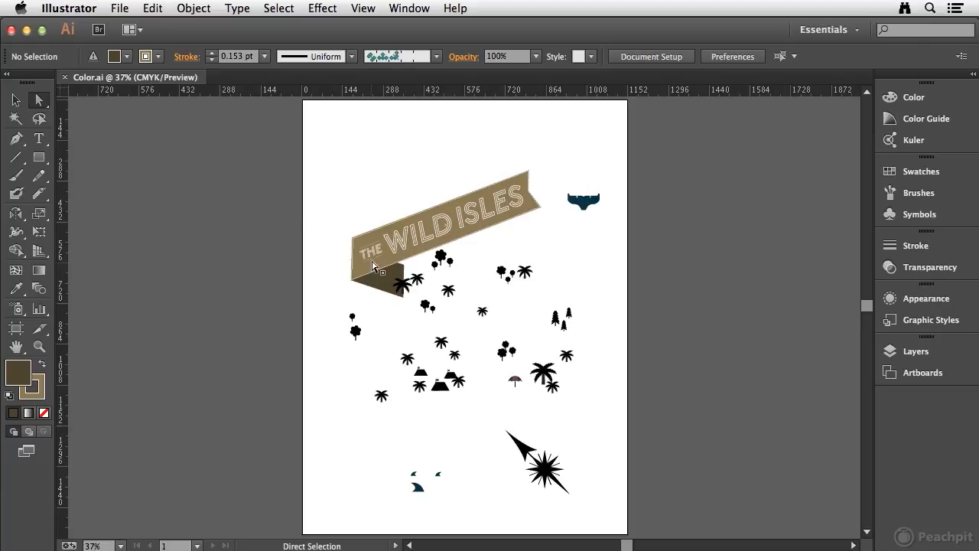
Select only the foliage of the small round tree near the map's west edge with the Direct Selection tool
{"action": "key", "text": "super+space"}
{"action": "left_click_drag", "start_coordinate": [298, 201], "coordinate": [513, 360]}
{"action": "left_click_drag", "start_coordinate": [454, 377], "coordinate": [454, 305]}
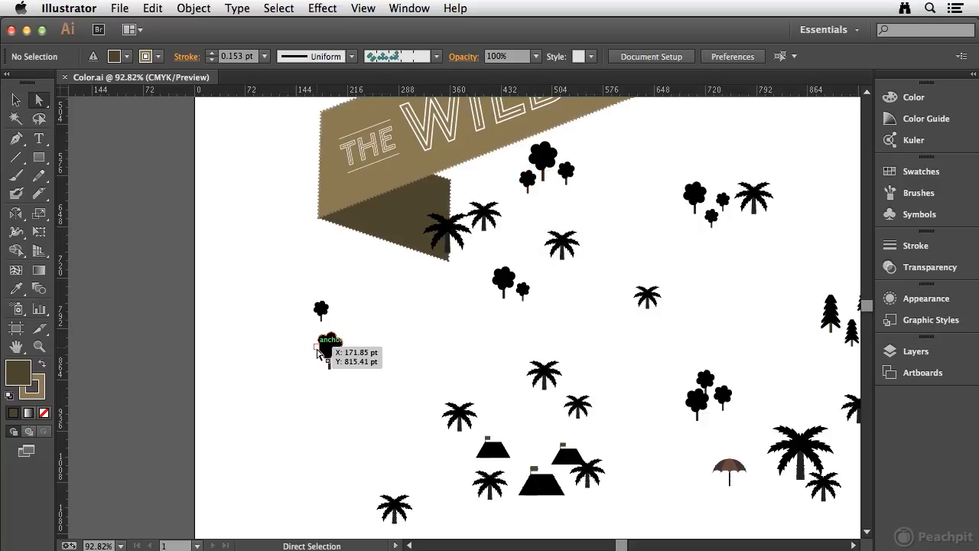
{"action": "left_click", "coordinate": [322, 309]}
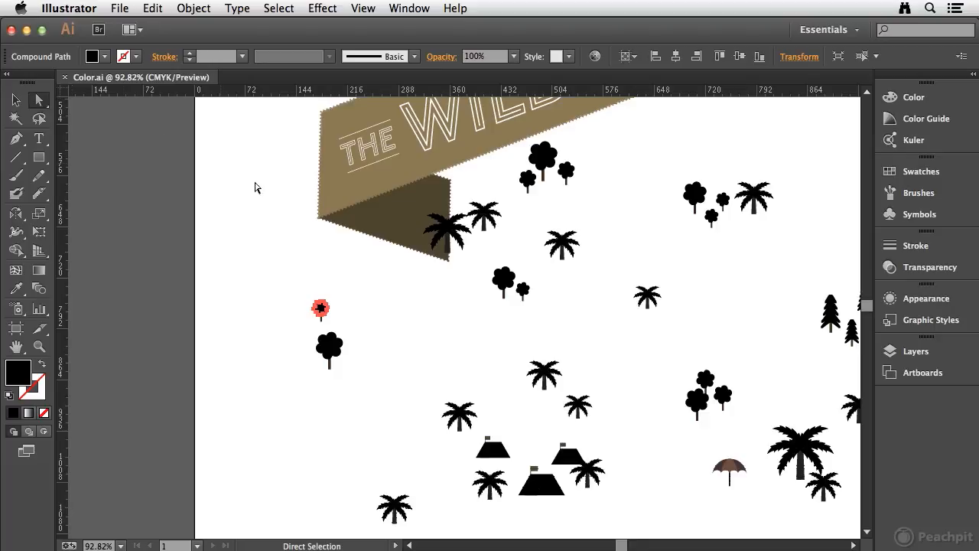
Select the small round tree as a whole group, followed by the larger tree group below it
{"action": "left_click", "coordinate": [16, 99]}
{"action": "left_click", "coordinate": [237, 242]}
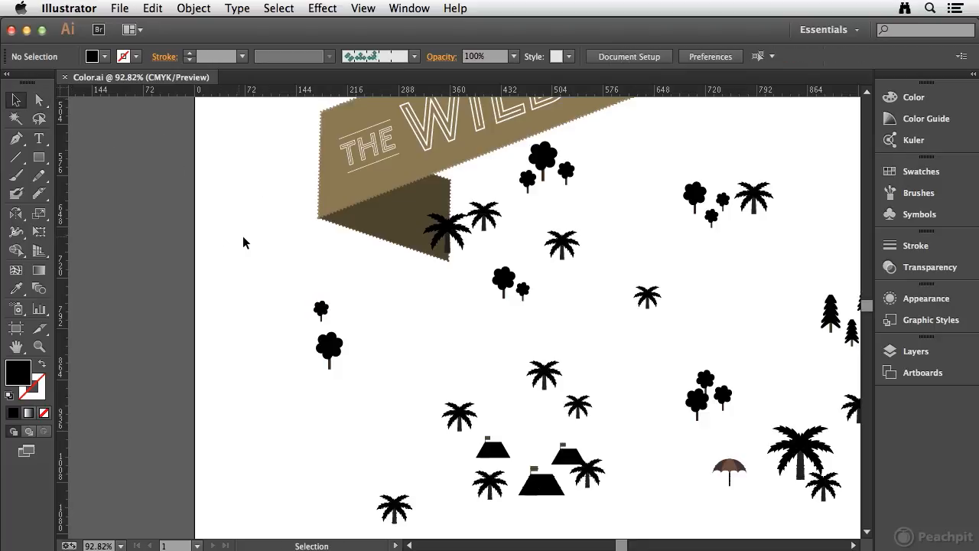
{"action": "left_click", "coordinate": [320, 311]}
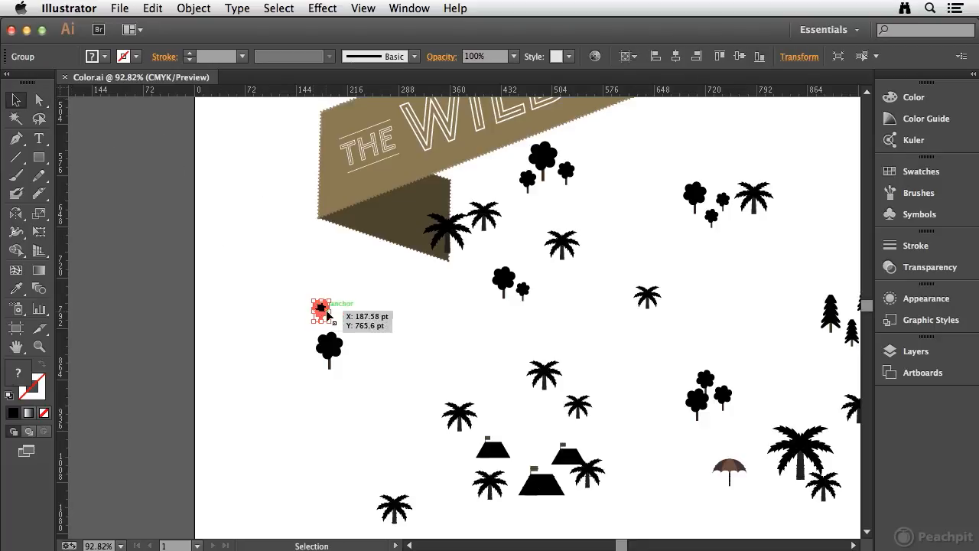
{"action": "left_click", "coordinate": [328, 350]}
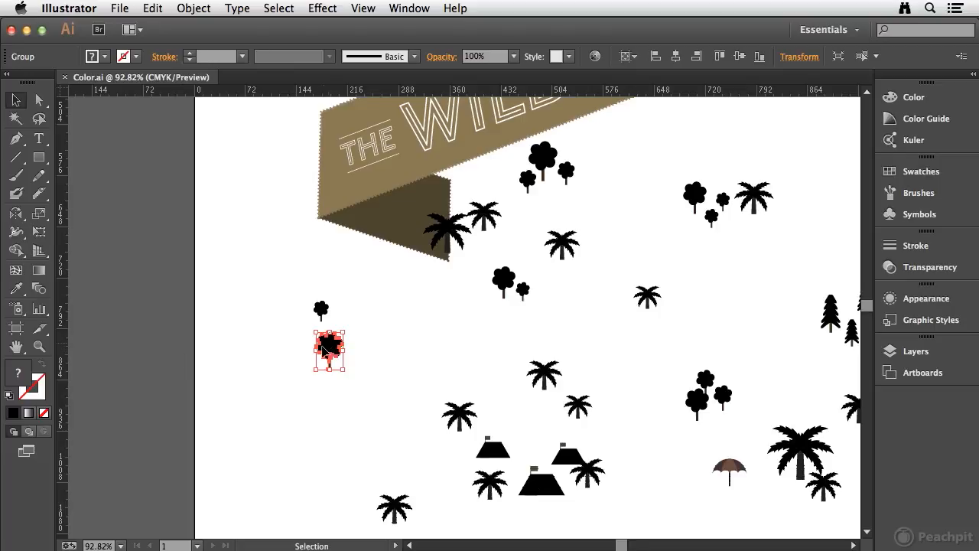
Select the small round tree's foliage without its trunk and open its fill in the Color Picker
{"action": "left_click", "coordinate": [39, 101]}
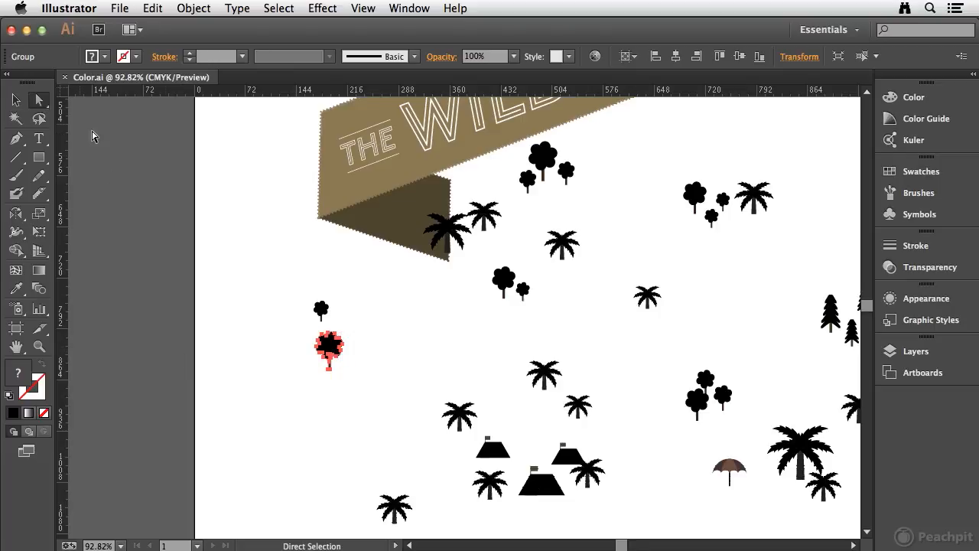
{"action": "left_click", "coordinate": [336, 258]}
{"action": "left_click", "coordinate": [321, 308]}
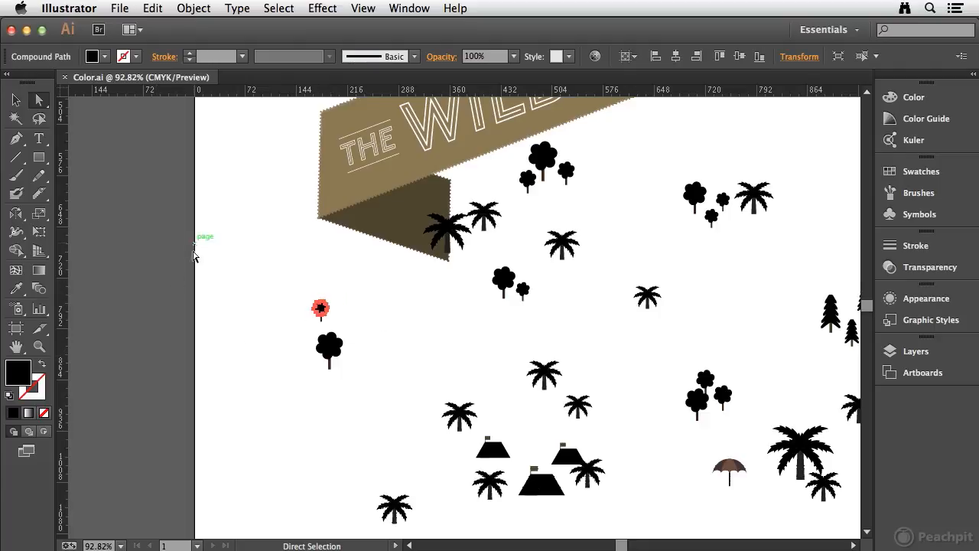
{"action": "double_click", "coordinate": [19, 376]}
{"action": "left_click_drag", "start_coordinate": [553, 136], "coordinate": [409, 126]}
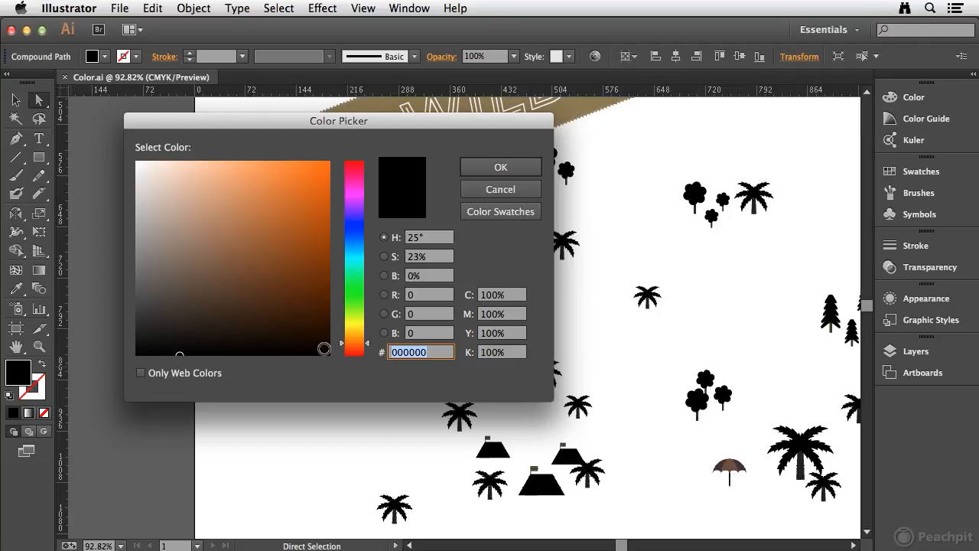
Try out several green hues and shades for the foliage fill by eye, ending on 1D5E08
{"action": "left_click_drag", "start_coordinate": [344, 343], "coordinate": [344, 287]}
{"action": "left_click", "coordinate": [299, 280]}
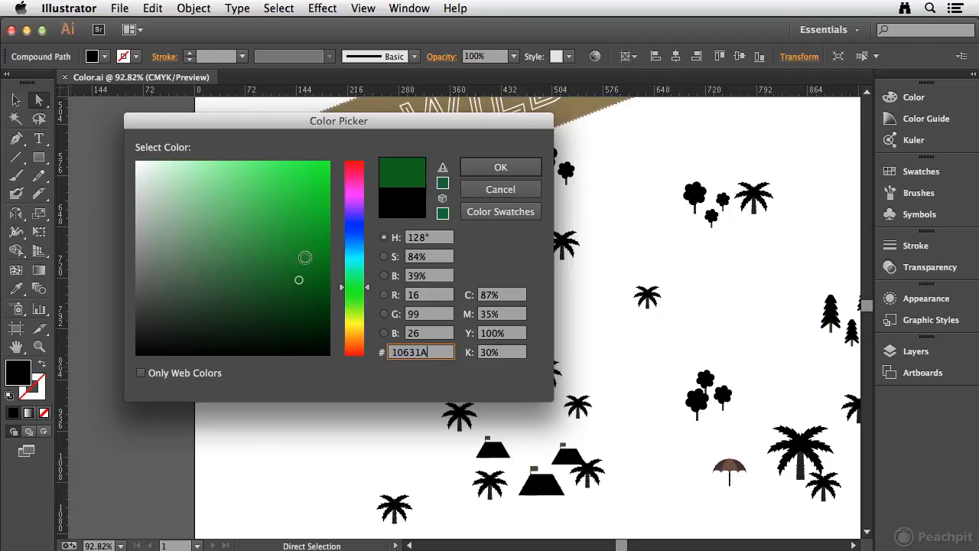
{"action": "mouse_move", "coordinate": [309, 204]}
{"action": "left_mouse_down"}
{"action": "mouse_move", "coordinate": [251, 215]}
{"action": "mouse_move", "coordinate": [225, 268]}
{"action": "left_mouse_up"}
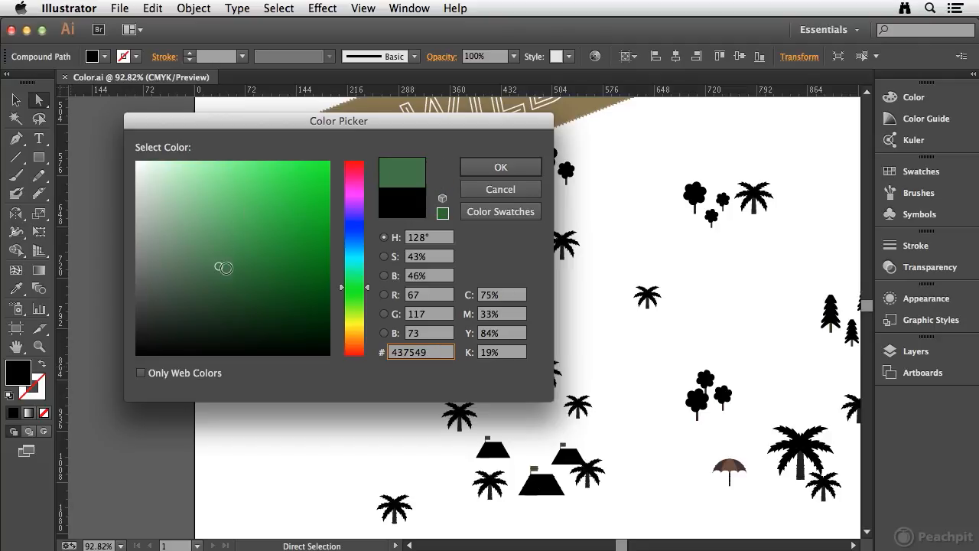
{"action": "left_click", "coordinate": [282, 294]}
{"action": "left_click", "coordinate": [302, 254]}
{"action": "mouse_move", "coordinate": [369, 289]}
{"action": "left_mouse_down"}
{"action": "mouse_move", "coordinate": [369, 277]}
{"action": "mouse_move", "coordinate": [367, 299]}
{"action": "left_mouse_up"}
{"action": "left_click_drag", "start_coordinate": [297, 277], "coordinate": [314, 283]}
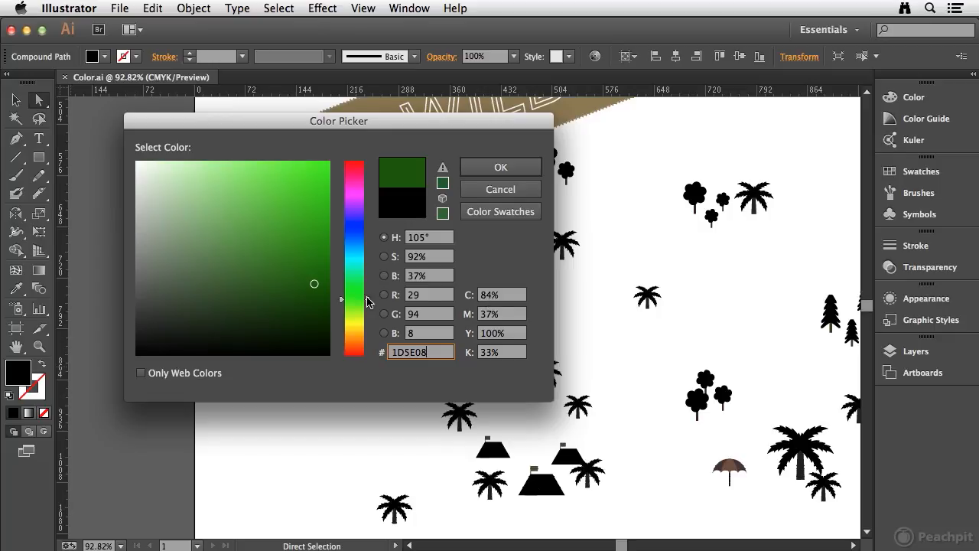
Set the small tree's foliage fill to C 97%, M 55%, Y 82%, K 71% and deselect it
{"action": "left_click", "coordinate": [511, 298]}
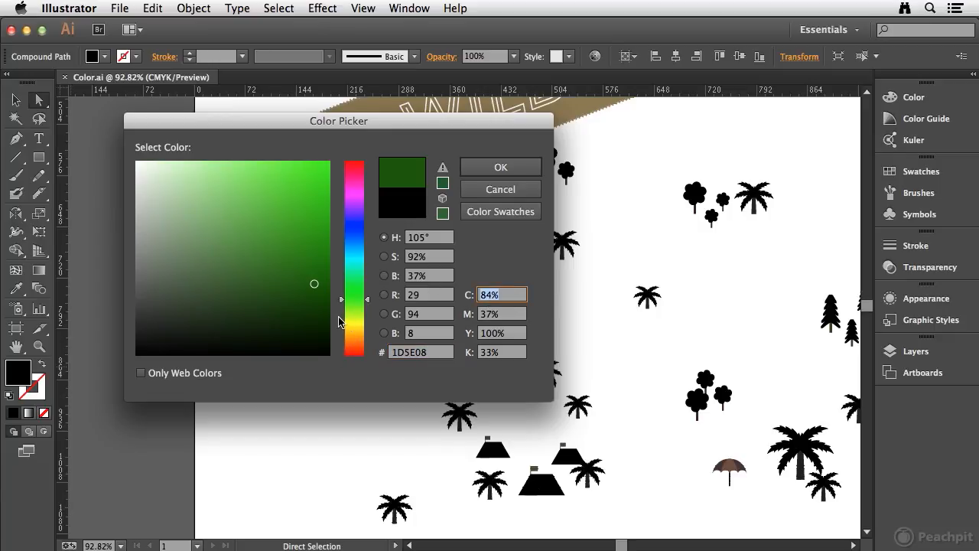
{"action": "type", "text": "97"}
{"action": "key", "text": "Tab"}
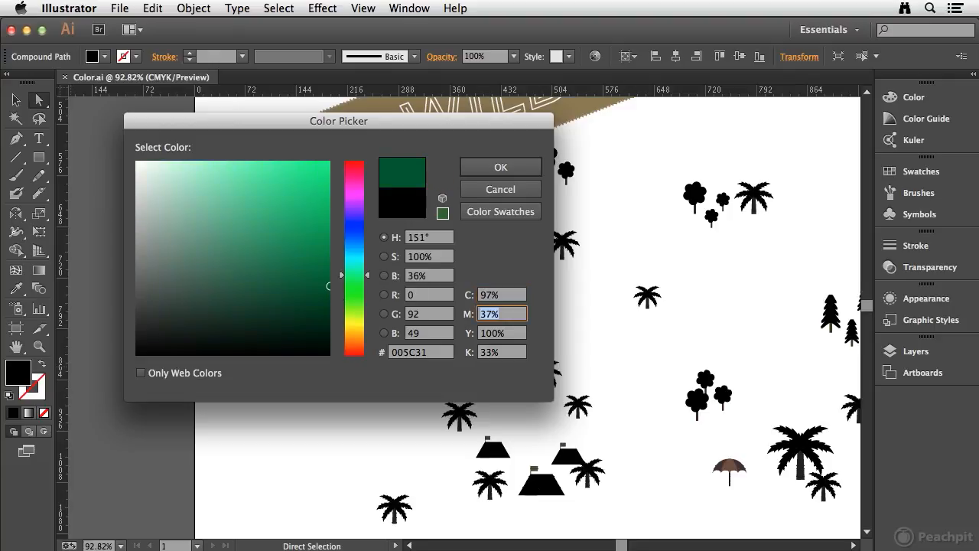
{"action": "type", "text": "55"}
{"action": "key", "text": "Tab"}
{"action": "type", "text": "8"}
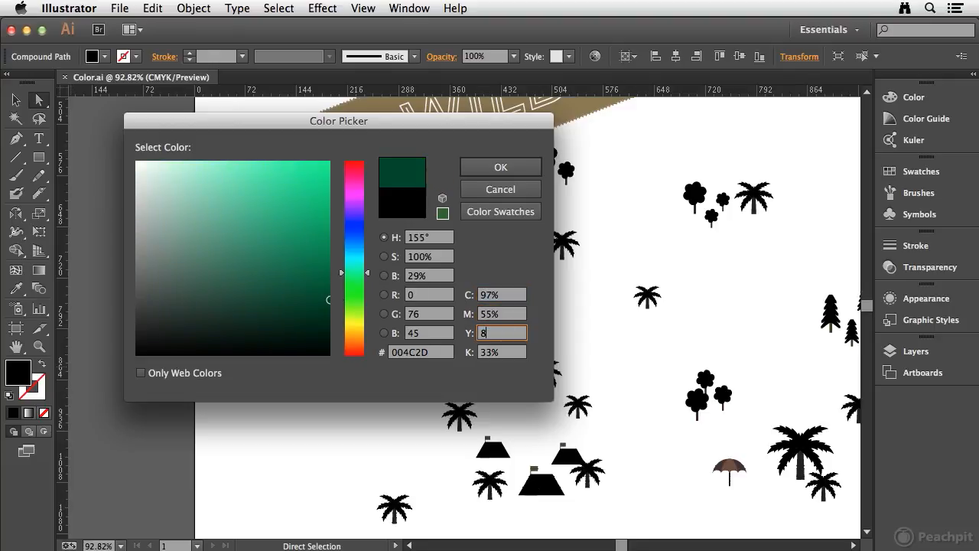
{"action": "key", "text": "Tab"}
{"action": "type", "text": "71"}
{"action": "key", "text": "Tab"}
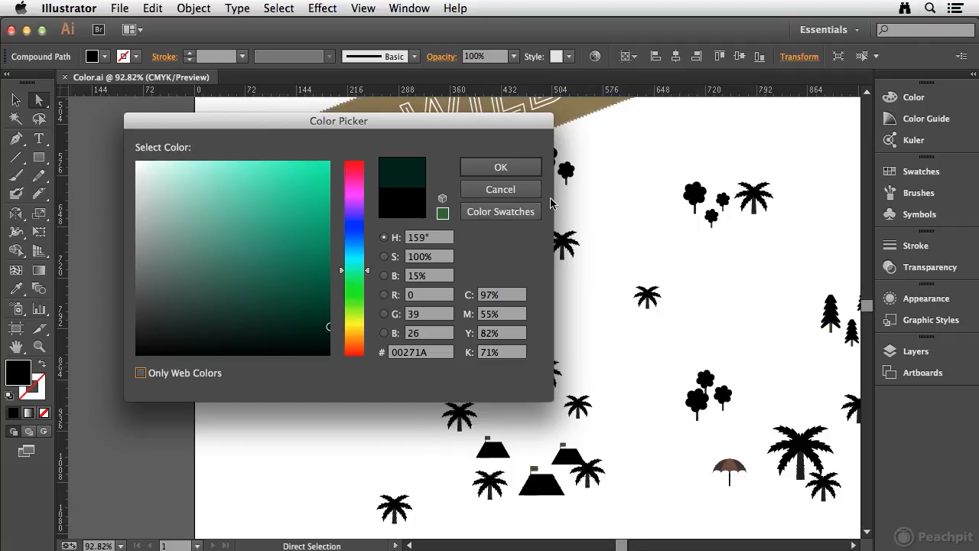
{"action": "left_click", "coordinate": [510, 168]}
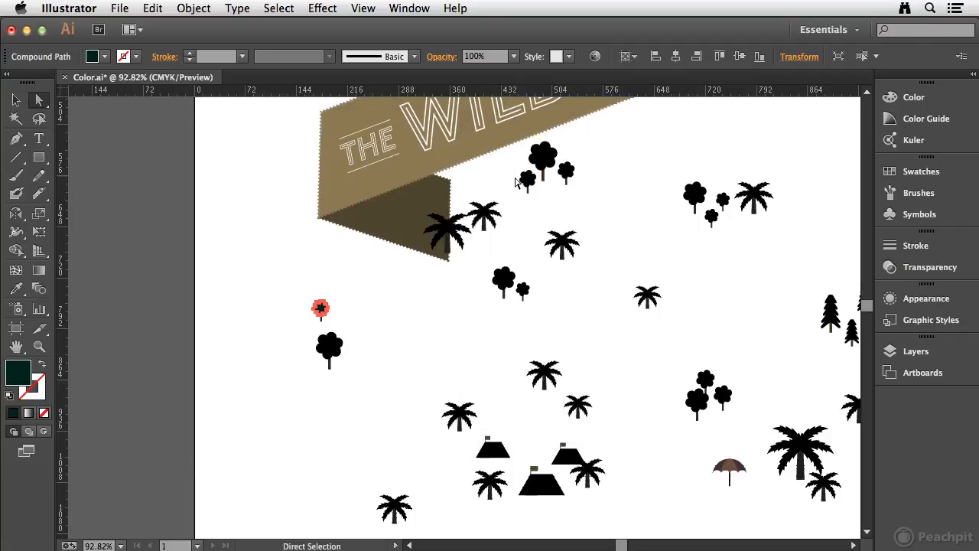
{"action": "left_click", "coordinate": [273, 282]}
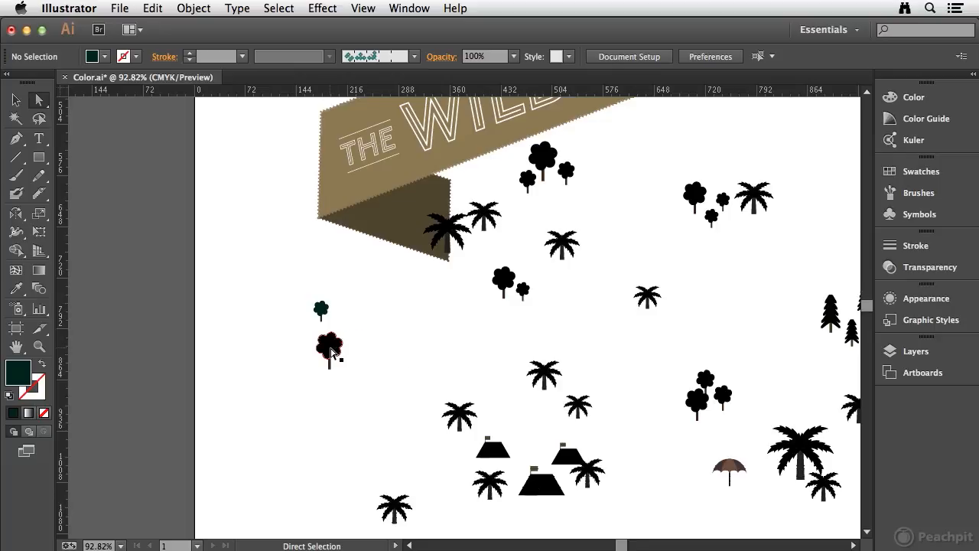
Set the fill of the larger round tree's foliage below it to C 97%, M 55%, Y 82%, K 71%
{"action": "left_click", "coordinate": [330, 352]}
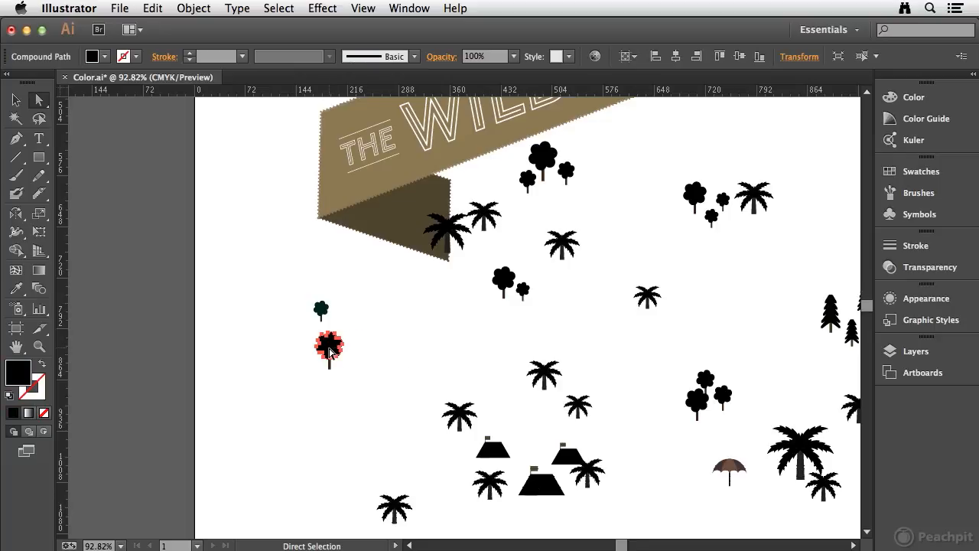
{"action": "double_click", "coordinate": [20, 376]}
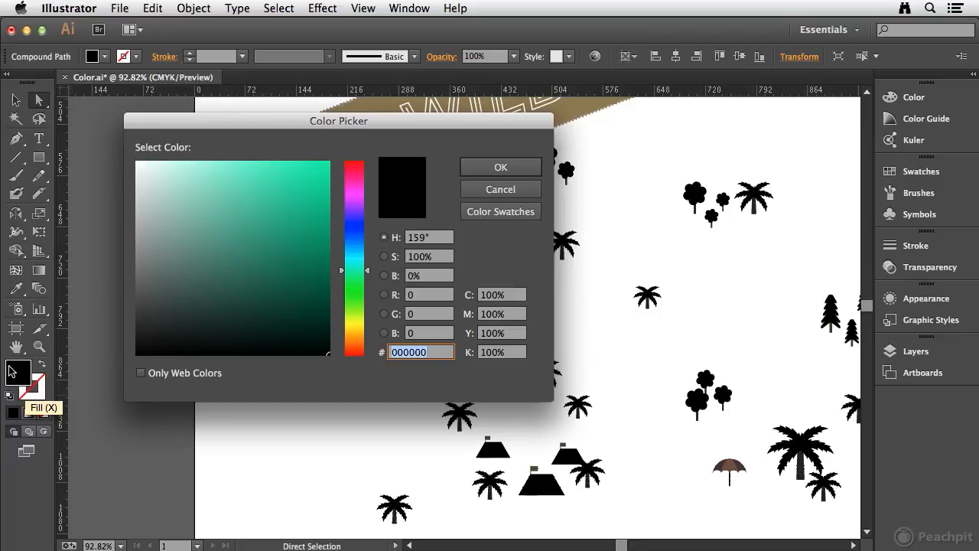
{"action": "left_click_drag", "start_coordinate": [512, 296], "coordinate": [437, 298]}
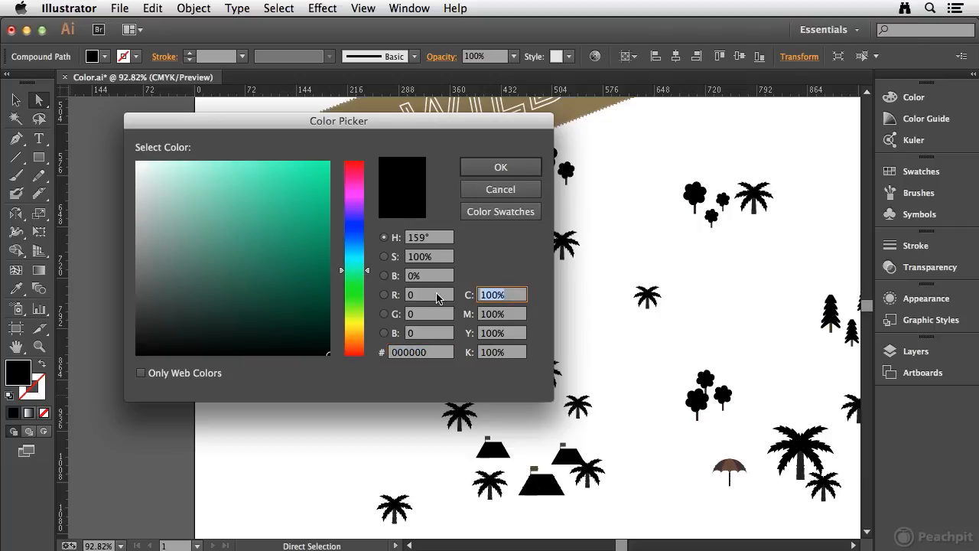
{"action": "type", "text": "97"}
{"action": "key", "text": "Tab"}
{"action": "type", "text": "55"}
{"action": "key", "text": "Tab"}
{"action": "type", "text": "82"}
{"action": "key", "text": "Tab"}
{"action": "type", "text": "7"}
{"action": "key", "text": "Tab"}
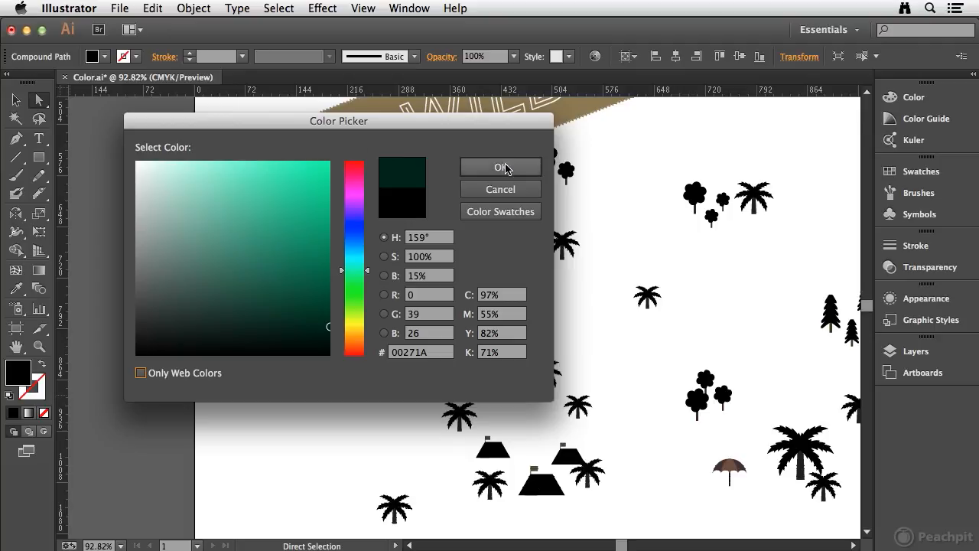
View the Color Picker's list of swatches, return to the colour models and apply the dark green fill
{"action": "left_click", "coordinate": [503, 214]}
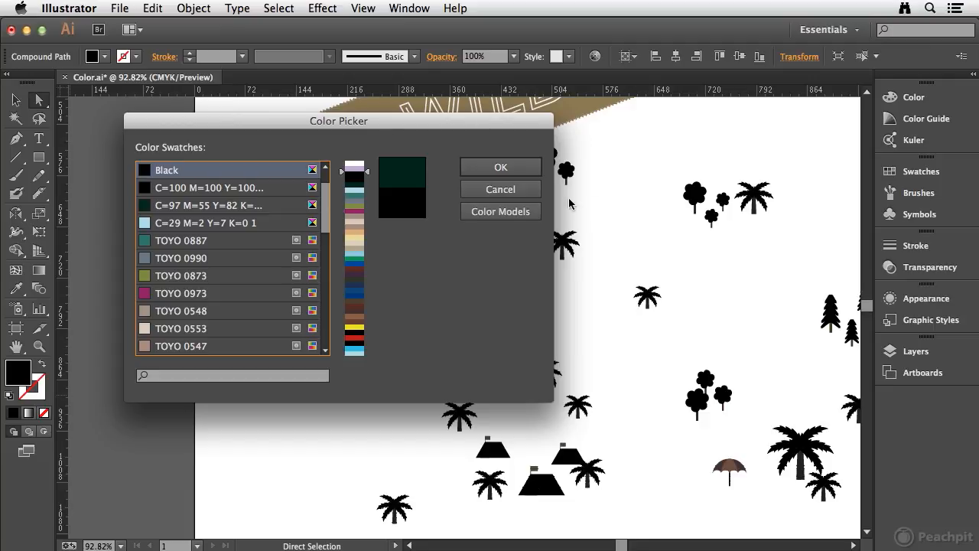
{"action": "left_click", "coordinate": [498, 212]}
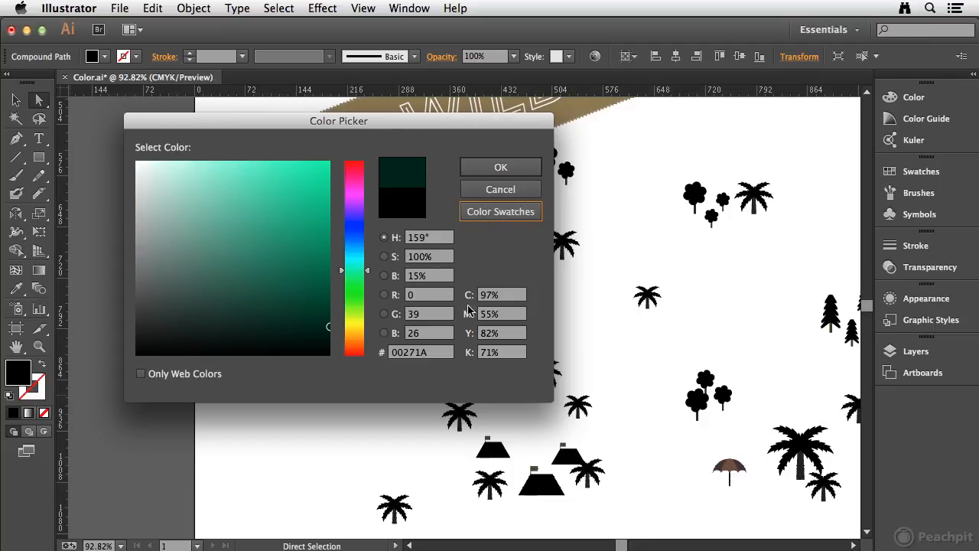
{"action": "left_click", "coordinate": [500, 169]}
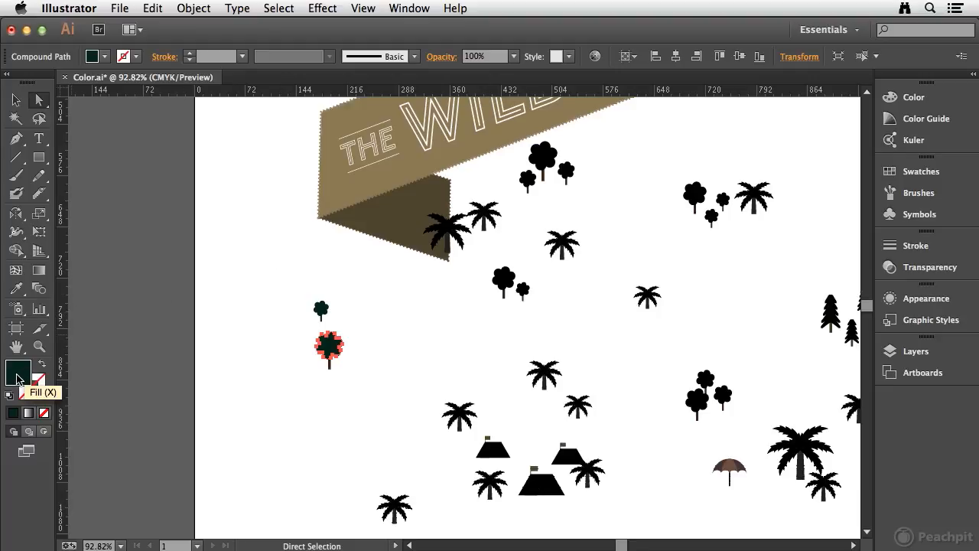
Apply the same dark green fill to six more round trees' foliage and one frond of the palm overlapping the banner
{"action": "left_click_drag", "start_coordinate": [17, 378], "coordinate": [504, 280]}
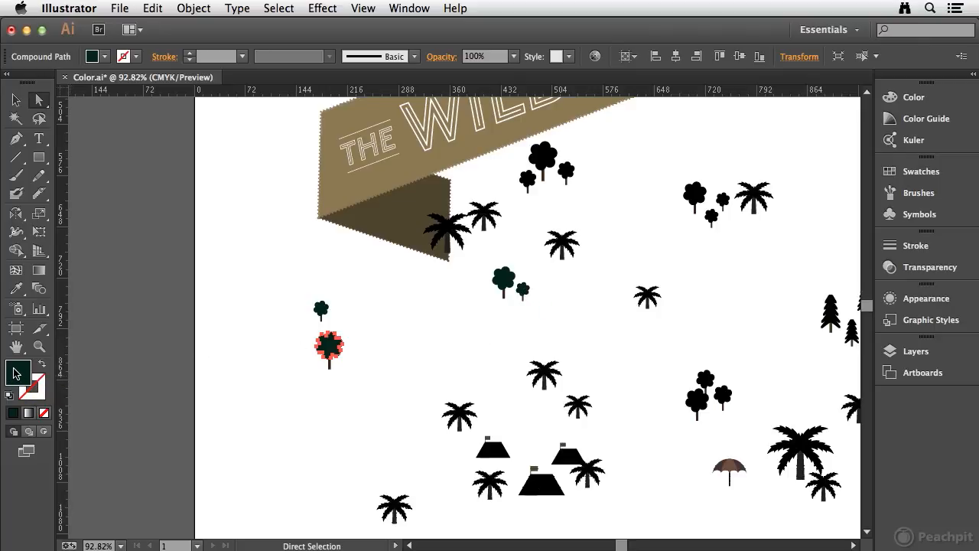
{"action": "left_click_drag", "start_coordinate": [421, 301], "coordinate": [696, 199]}
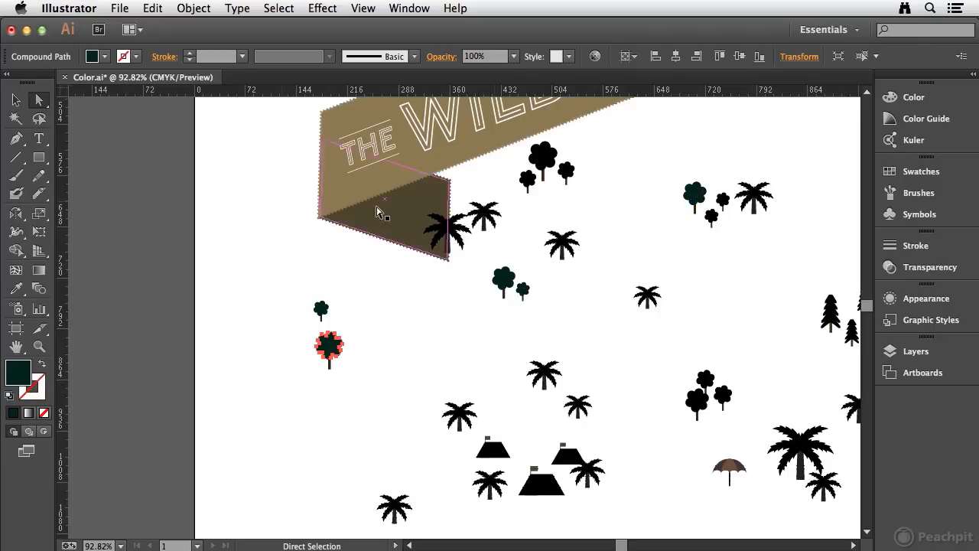
{"action": "left_click_drag", "start_coordinate": [229, 277], "coordinate": [527, 177]}
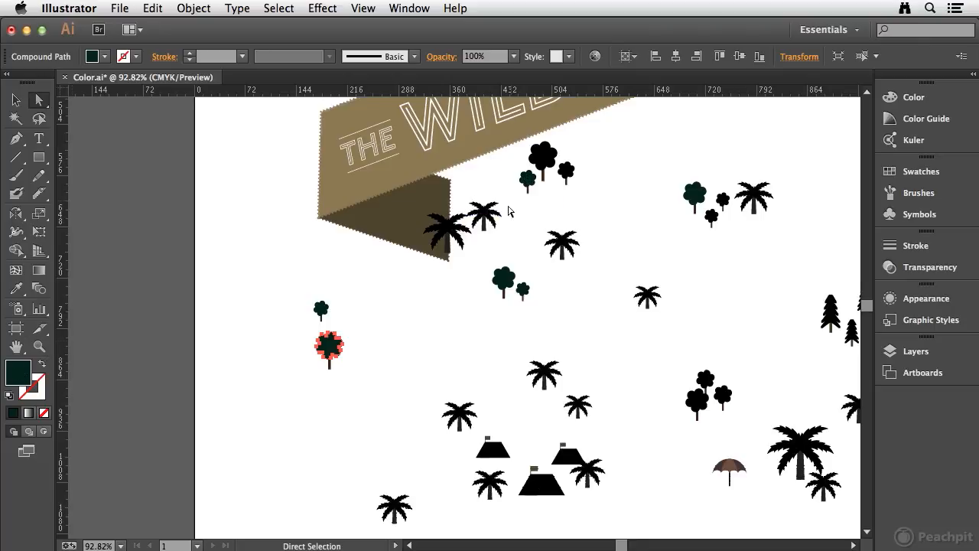
{"action": "left_click_drag", "start_coordinate": [18, 375], "coordinate": [543, 158]}
{"action": "left_click_drag", "start_coordinate": [18, 374], "coordinate": [567, 170]}
{"action": "left_click_drag", "start_coordinate": [18, 374], "coordinate": [448, 244]}
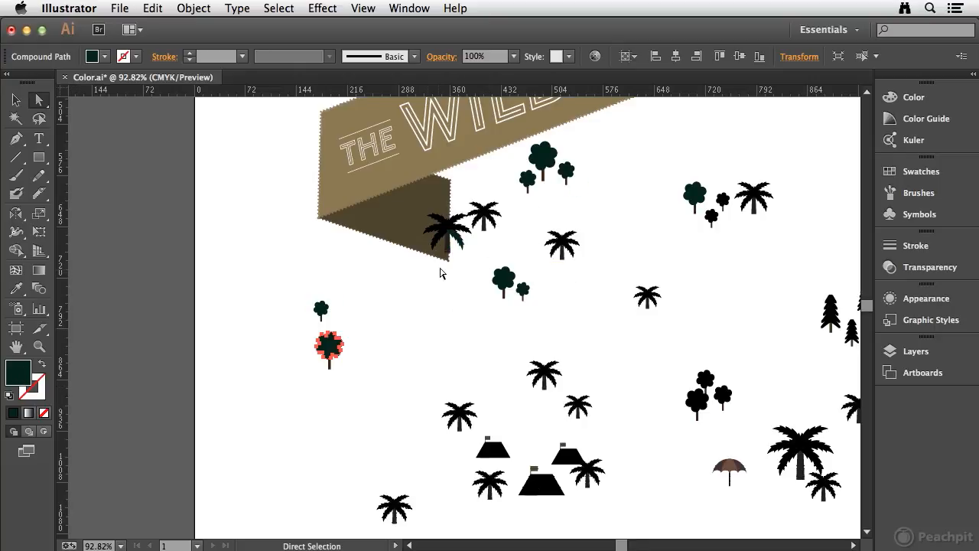
Select all six fronds of the palm overlapping the banner, leaving out its trunk
{"action": "key", "text": "super+space"}
{"action": "left_click_drag", "start_coordinate": [415, 187], "coordinate": [514, 267]}
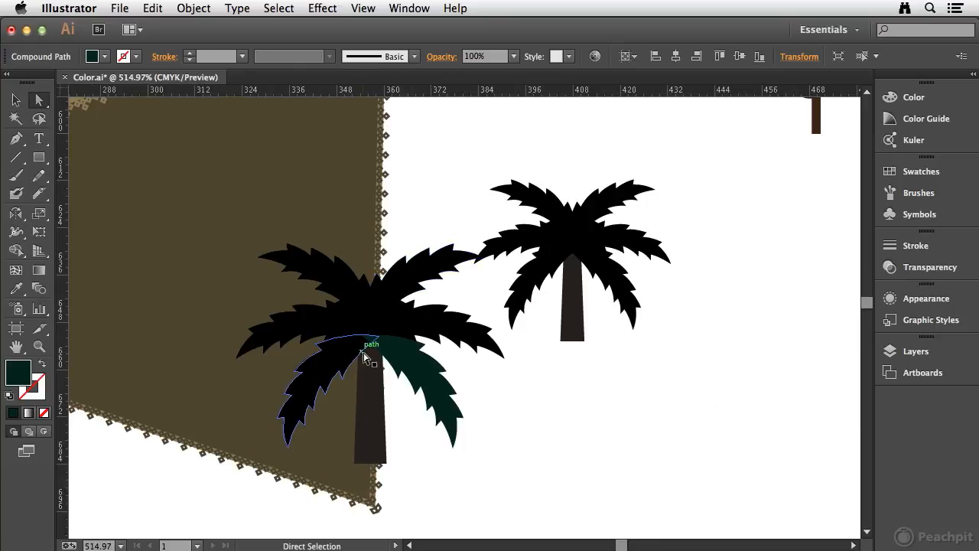
{"action": "left_click", "coordinate": [325, 334]}
{"action": "left_click", "coordinate": [324, 319], "text": "shift"}
{"action": "left_click", "coordinate": [331, 280], "text": "shift"}
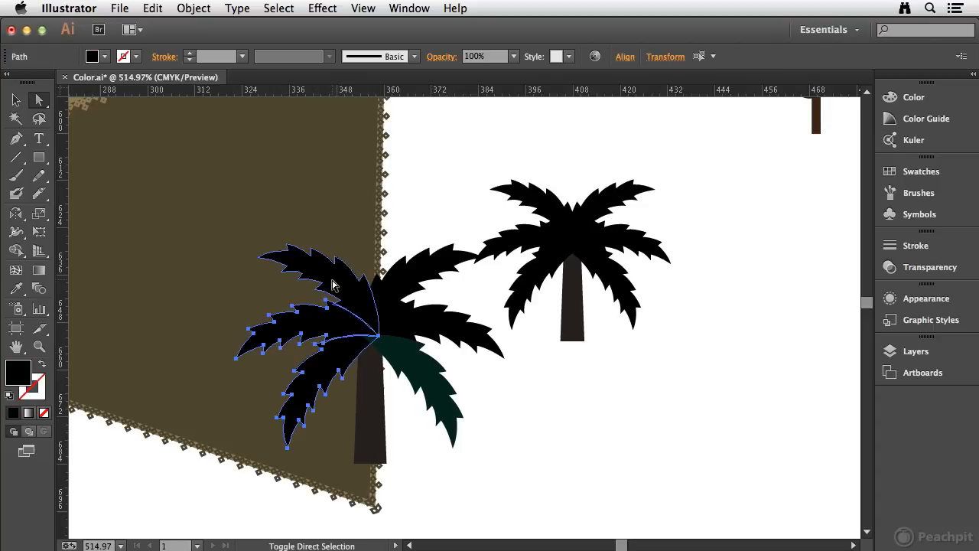
{"action": "left_click", "coordinate": [402, 281], "text": "shift"}
{"action": "left_click", "coordinate": [450, 326], "text": "shift"}
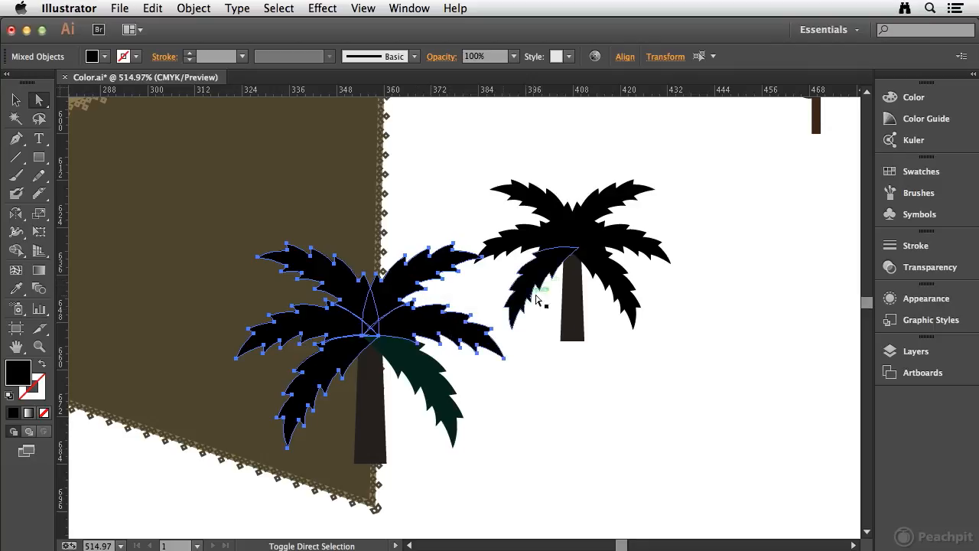
{"action": "left_click", "coordinate": [418, 368], "text": "shift"}
Add the neighbouring palm's six fronds to the selection and fill both palms with green (C 85.49, M 20, Y 100, K 7.84) from the CMYK spectrum
{"action": "left_click", "coordinate": [537, 272], "text": "shift"}
{"action": "left_click", "coordinate": [527, 241], "text": "shift"}
{"action": "left_click", "coordinate": [539, 202], "text": "shift"}
{"action": "left_click", "coordinate": [605, 203], "text": "shift"}
{"action": "left_click", "coordinate": [622, 249], "text": "shift"}
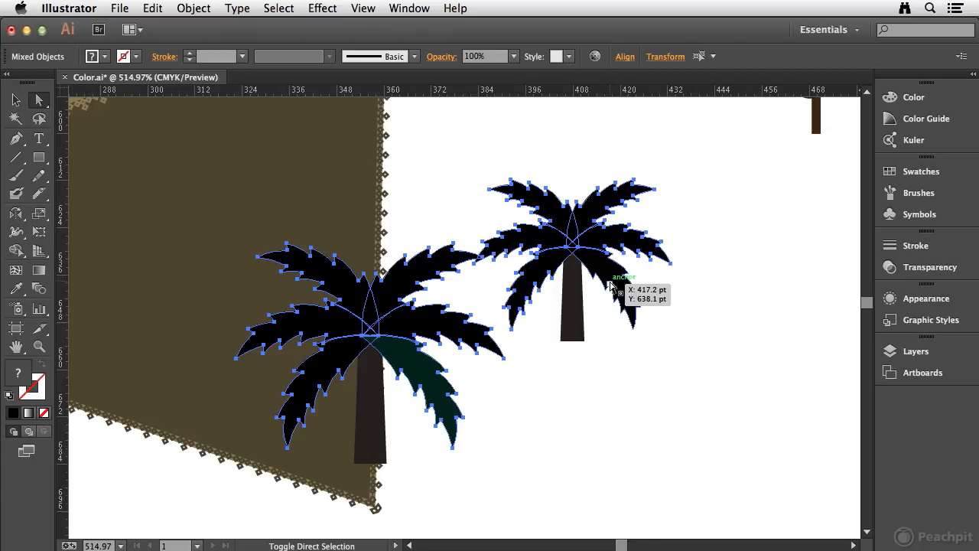
{"action": "left_click", "coordinate": [610, 295], "text": "shift"}
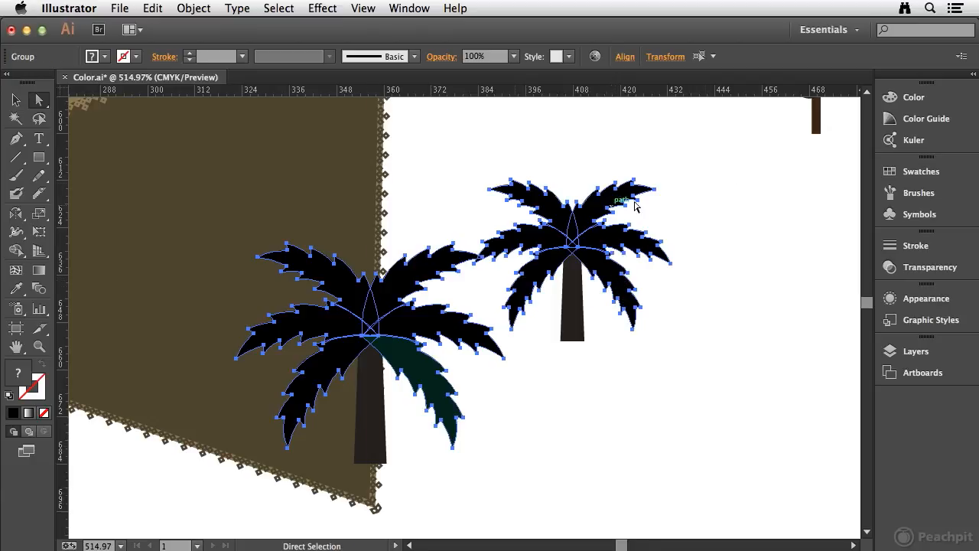
{"action": "left_click", "coordinate": [931, 100]}
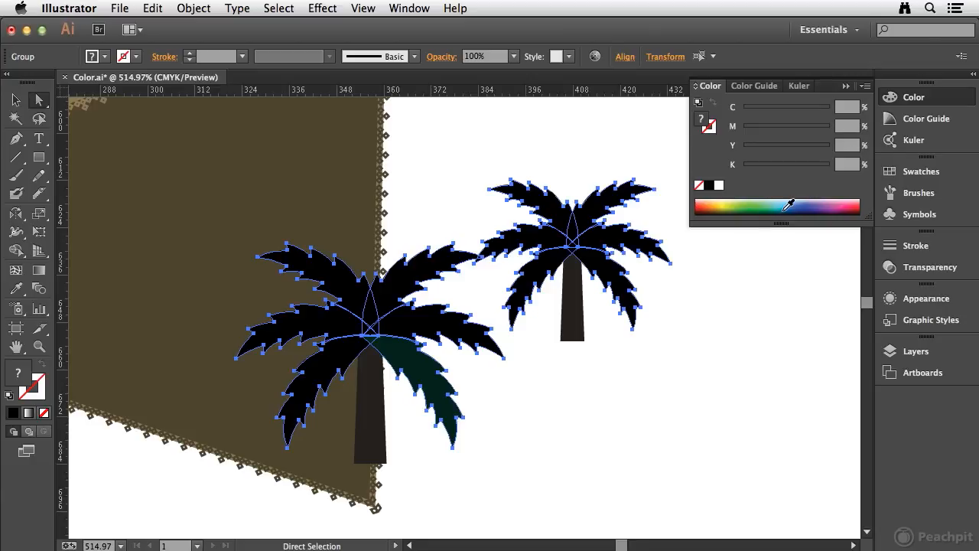
{"action": "left_click_drag", "start_coordinate": [768, 201], "coordinate": [750, 204]}
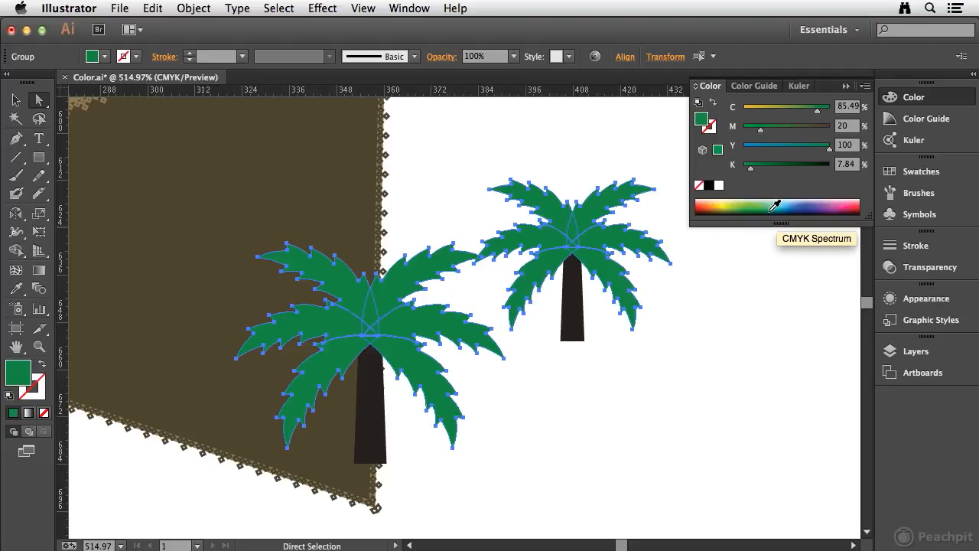
Cycle the Color panel's sliders through Grayscale, RGB, HSB, CMYK and Web Safe RGB, and return to the CMYK model
{"action": "left_click", "coordinate": [865, 86]}
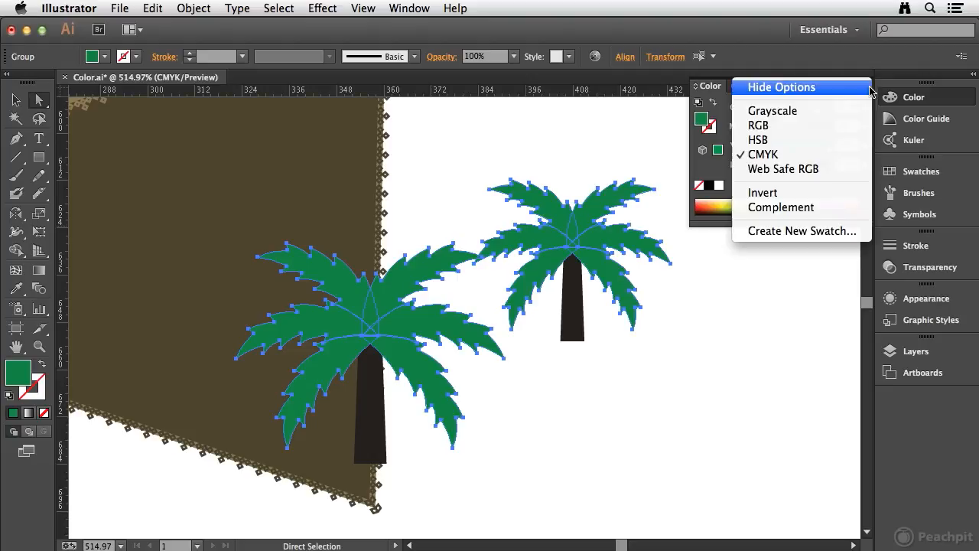
{"action": "left_click", "coordinate": [773, 111]}
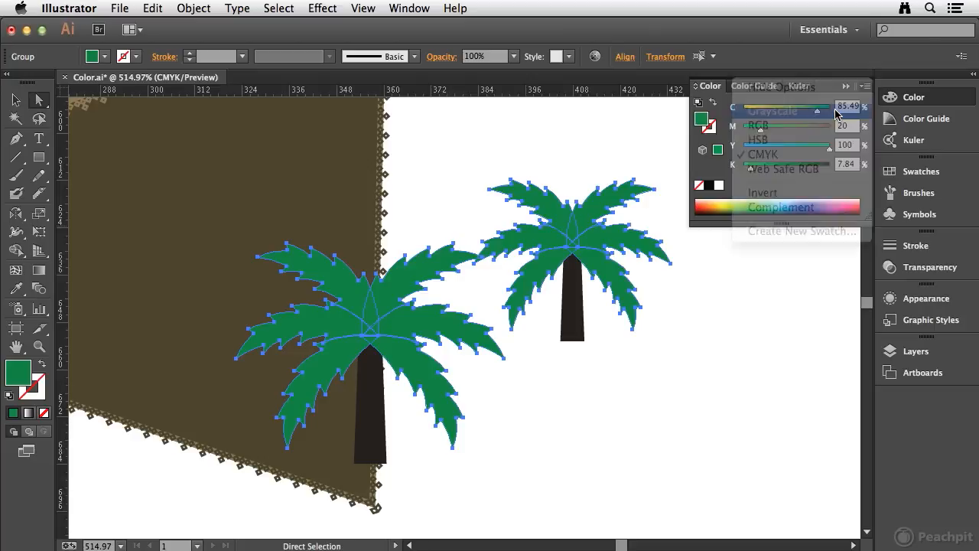
{"action": "left_click", "coordinate": [866, 87]}
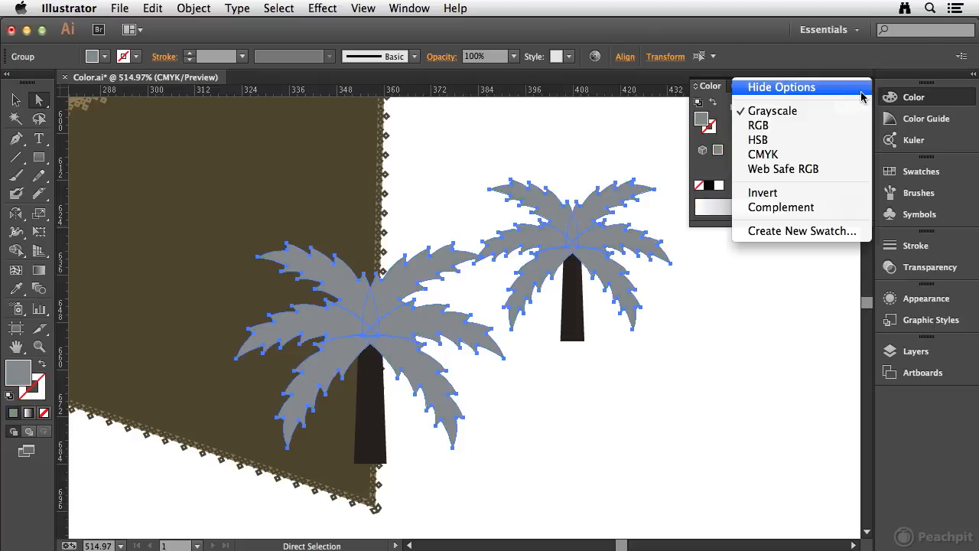
{"action": "left_click", "coordinate": [853, 123]}
{"action": "left_click", "coordinate": [868, 87]}
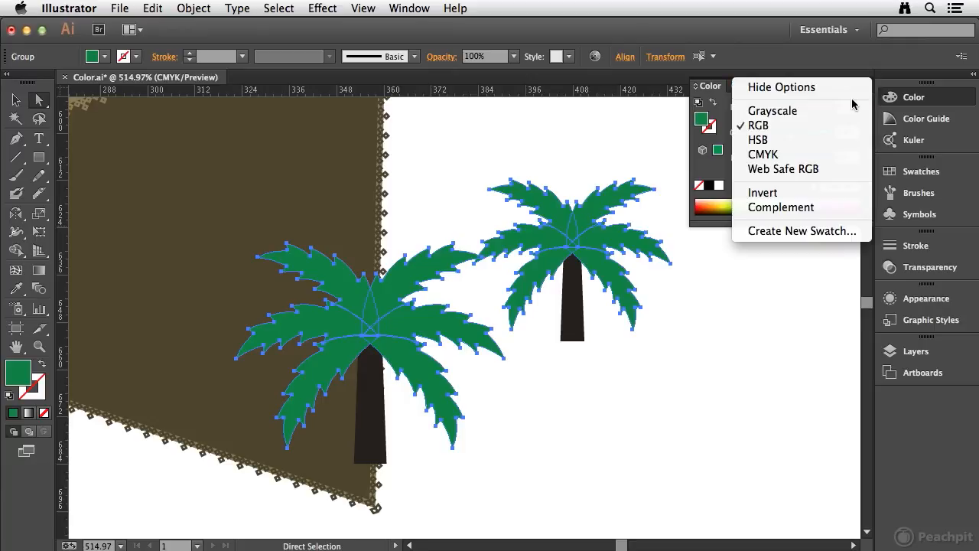
{"action": "left_click", "coordinate": [819, 138]}
{"action": "left_click", "coordinate": [866, 86]}
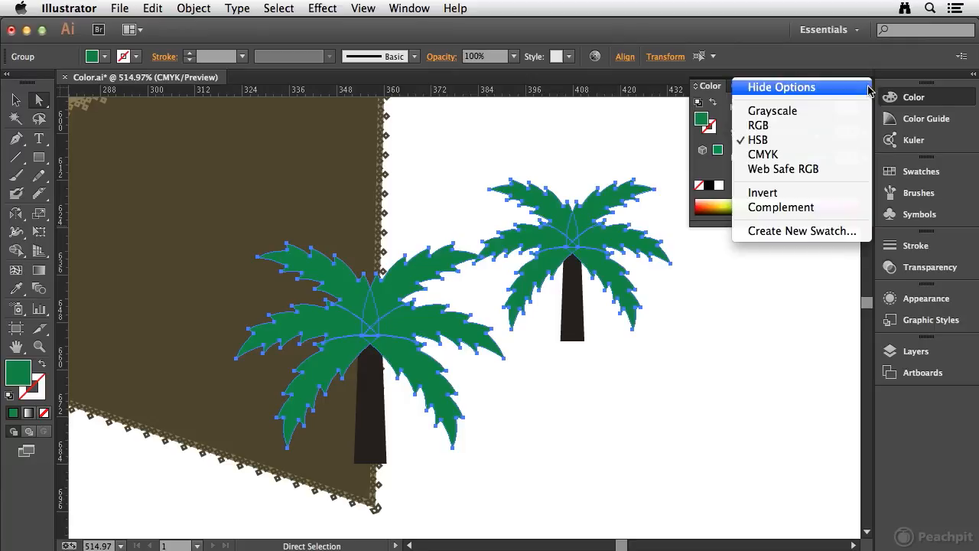
{"action": "left_click", "coordinate": [819, 155]}
{"action": "left_click", "coordinate": [866, 86]}
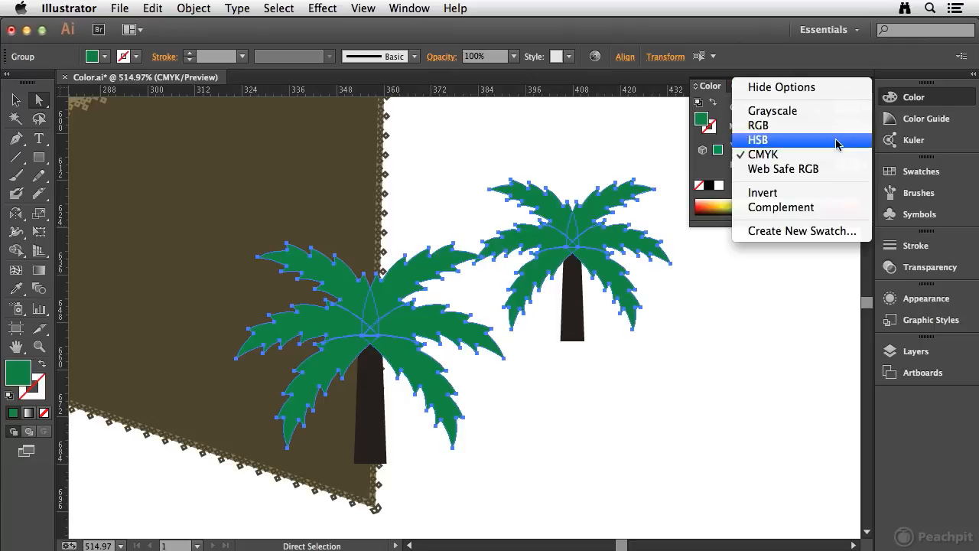
{"action": "left_click", "coordinate": [826, 169]}
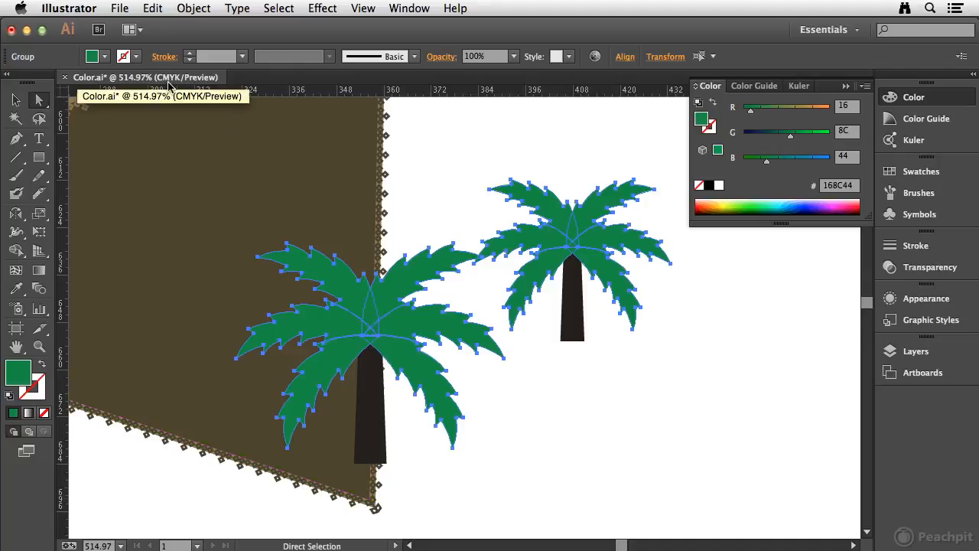
{"action": "left_click", "coordinate": [866, 86]}
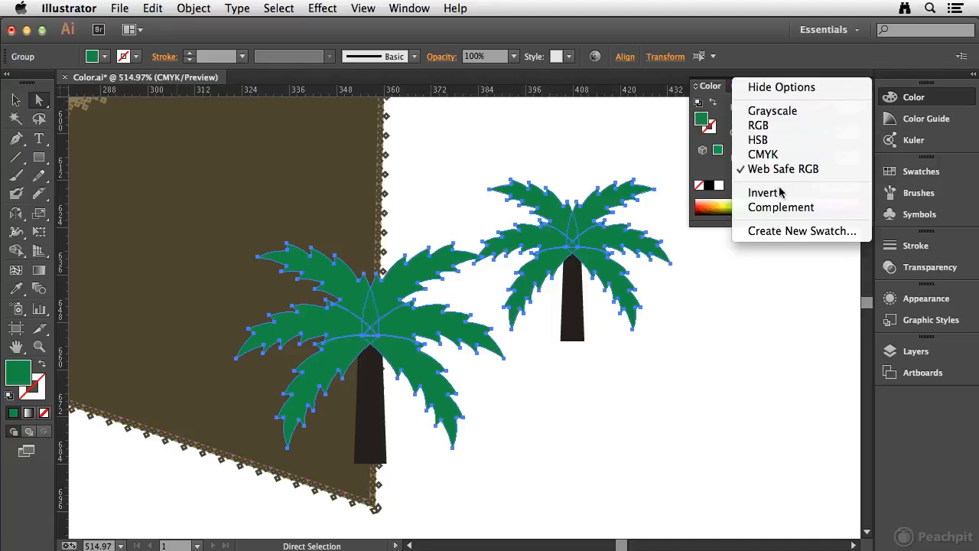
{"action": "left_click", "coordinate": [512, 260]}
{"action": "left_click", "coordinate": [532, 246]}
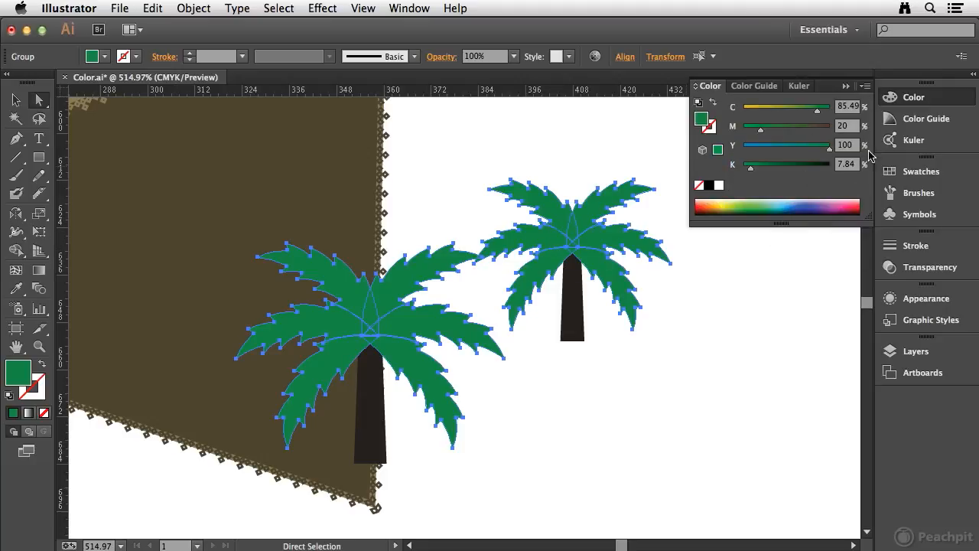
Set the fill of both selected palms' fronds to dark green with C 97, M 55, Y 82, K 71
{"action": "left_click", "coordinate": [848, 107]}
{"action": "type", "text": "97"}
{"action": "key", "text": "Tab"}
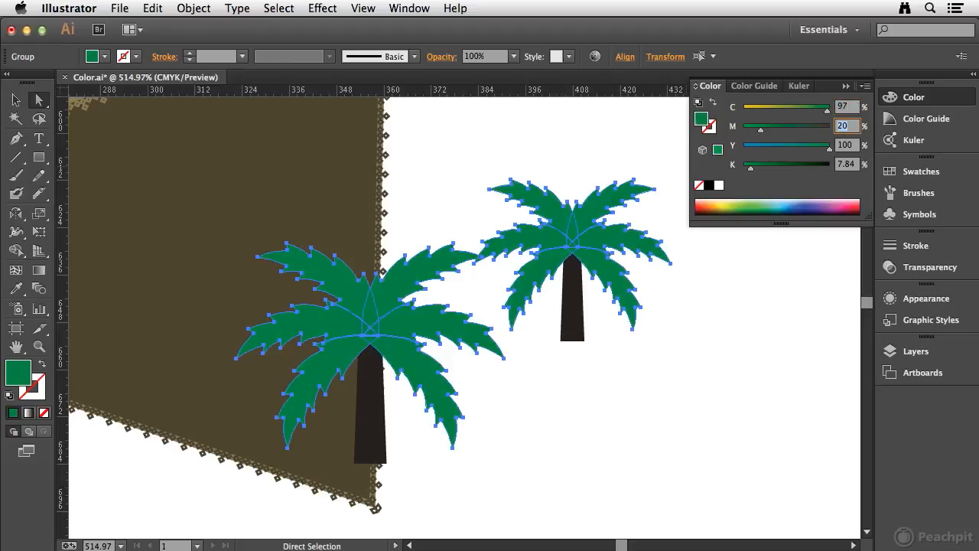
{"action": "type", "text": "55"}
{"action": "key", "text": "Tab"}
{"action": "type", "text": "82"}
{"action": "key", "text": "Tab"}
{"action": "type", "text": "71"}
{"action": "key", "text": "Return"}
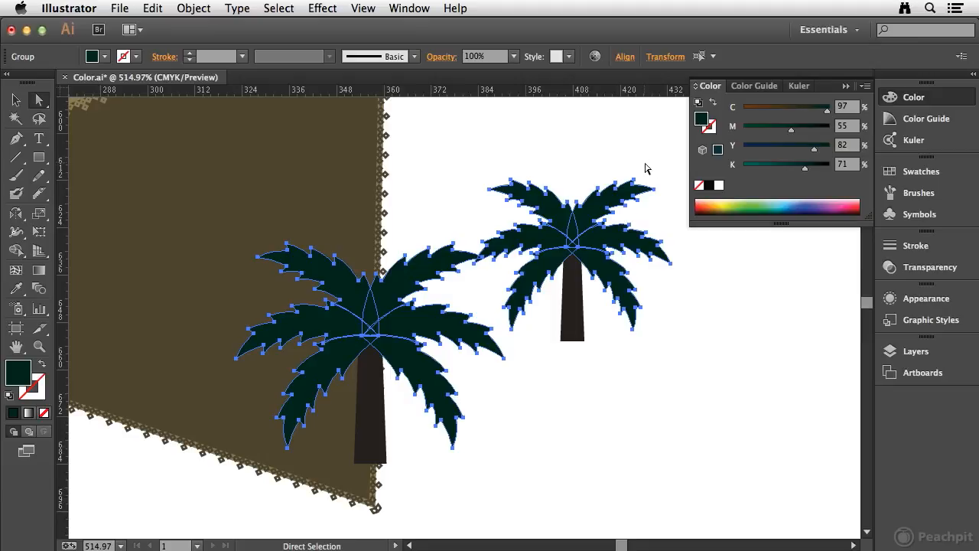
Apply the dark green fill swatch directly to each unselected black frond of the next palm, leaving its trunk unchanged
{"action": "key", "text": "space"}
{"action": "left_click_drag", "start_coordinate": [640, 153], "coordinate": [436, 148]}
{"action": "left_click_drag", "start_coordinate": [665, 195], "coordinate": [449, 219]}
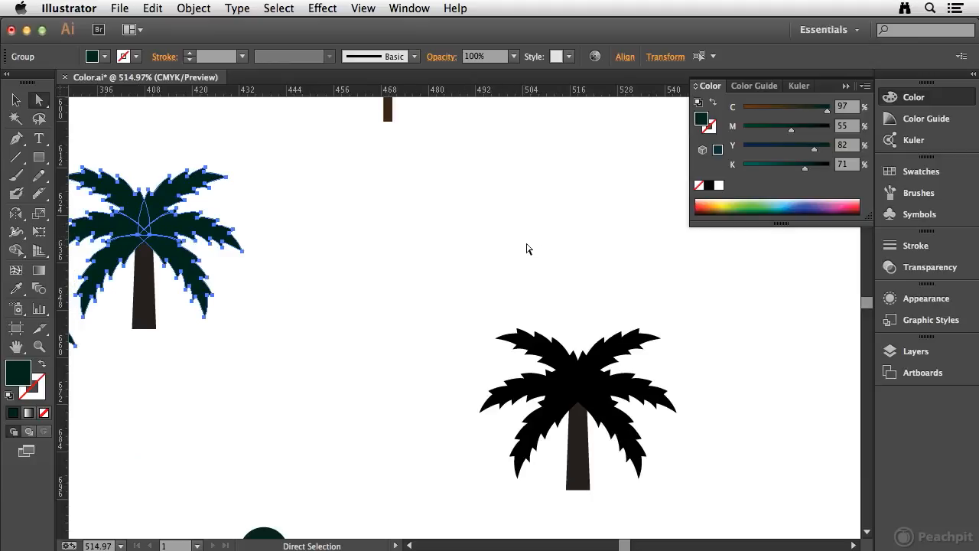
{"action": "key", "text": "space"}
{"action": "left_click_drag", "start_coordinate": [601, 286], "coordinate": [524, 147]}
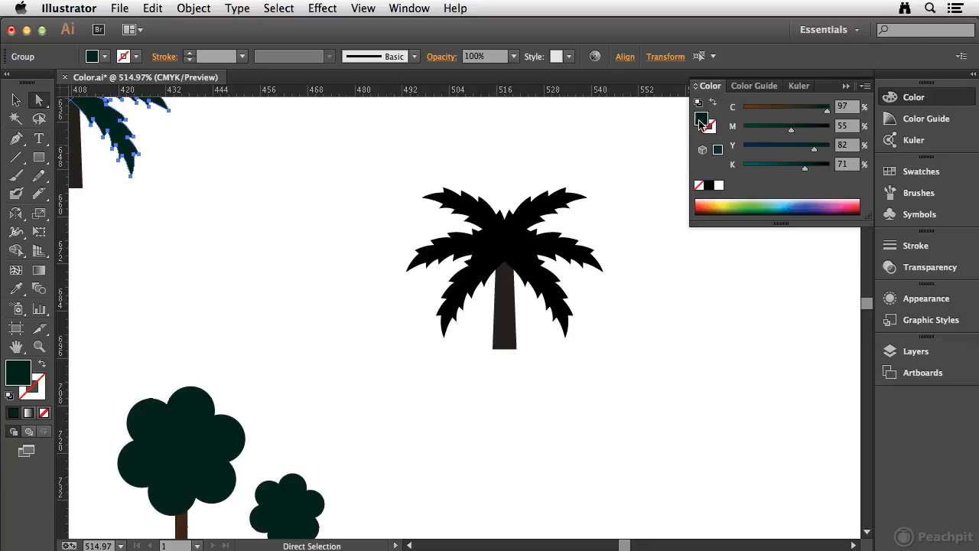
{"action": "left_click_drag", "start_coordinate": [706, 122], "coordinate": [479, 214]}
{"action": "left_click_drag", "start_coordinate": [702, 119], "coordinate": [587, 202]}
{"action": "left_click_drag", "start_coordinate": [703, 123], "coordinate": [549, 244]}
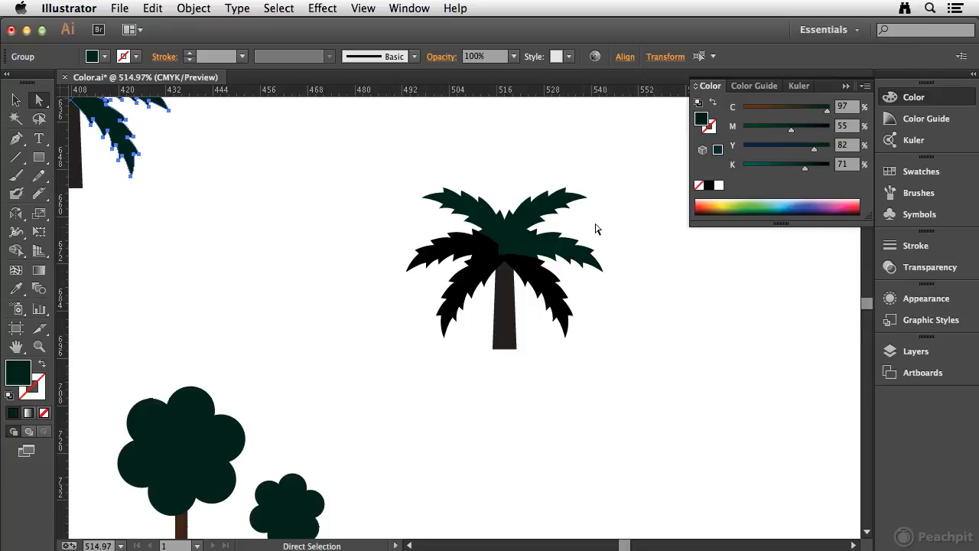
{"action": "left_click_drag", "start_coordinate": [704, 120], "coordinate": [548, 286]}
{"action": "left_click_drag", "start_coordinate": [704, 121], "coordinate": [492, 274]}
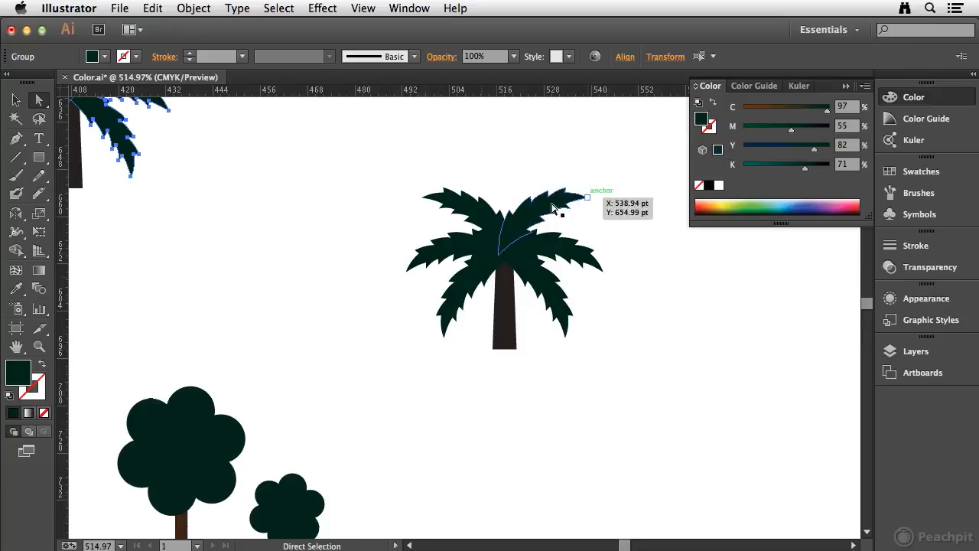
Look over the area below the banner and zoom out to 66.67% to survey the map's remaining black trees
{"action": "left_click_drag", "start_coordinate": [354, 380], "coordinate": [494, 188]}
{"action": "left_click_drag", "start_coordinate": [261, 323], "coordinate": [580, 293]}
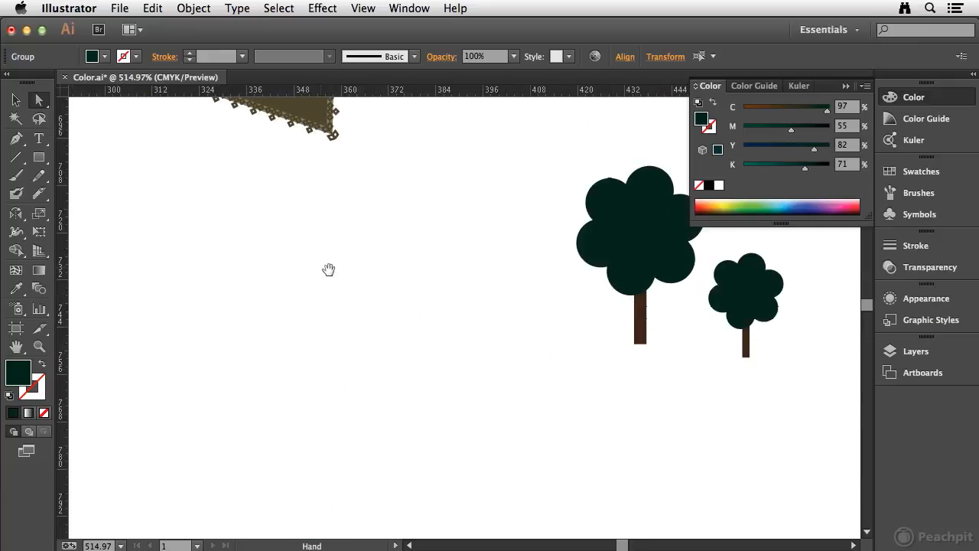
{"action": "left_click_drag", "start_coordinate": [328, 271], "coordinate": [552, 296]}
{"action": "left_click_drag", "start_coordinate": [374, 332], "coordinate": [323, 365]}
{"action": "key", "text": "super+minus"}
{"action": "key", "text": "super+minus"}
{"action": "key", "text": "super+minus"}
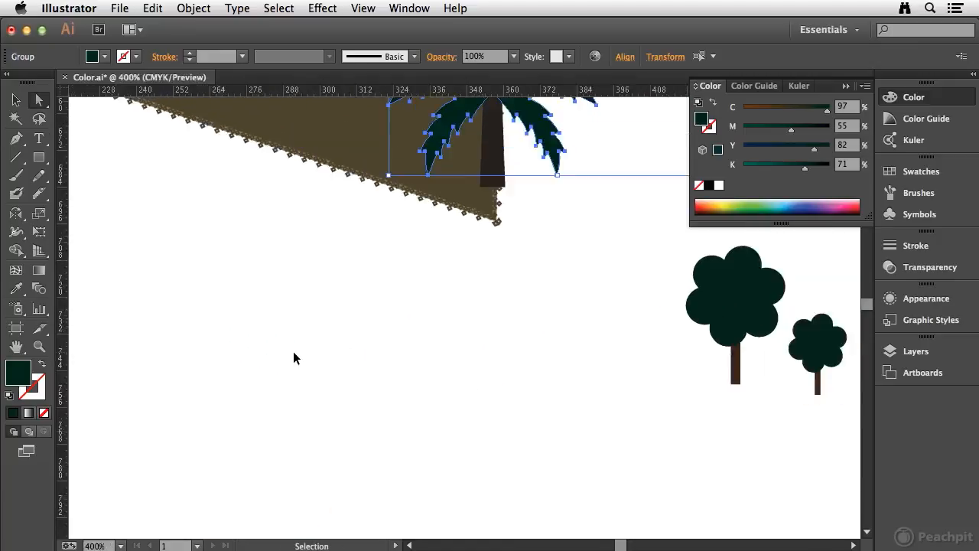
{"action": "key", "text": "super+minus"}
{"action": "key", "text": "super+minus"}
{"action": "key", "text": "super+minus"}
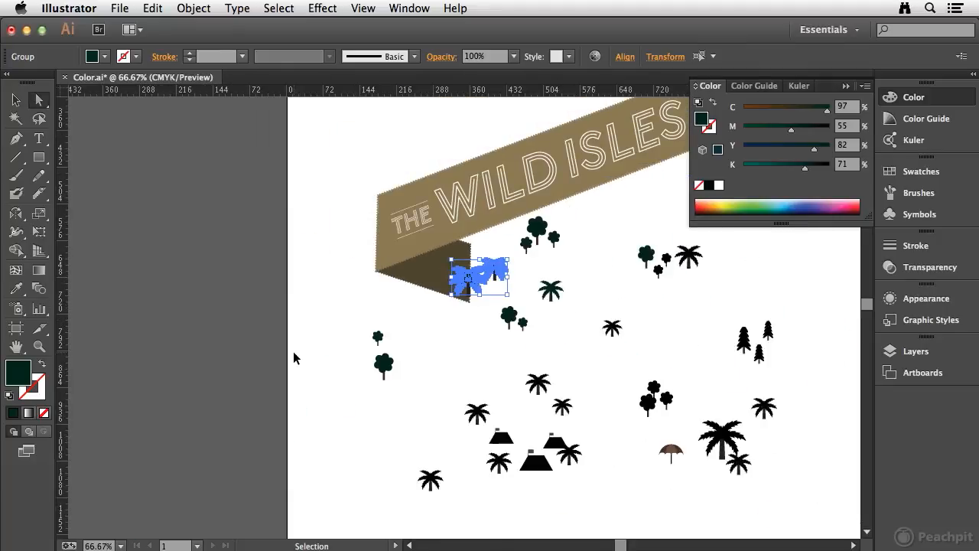